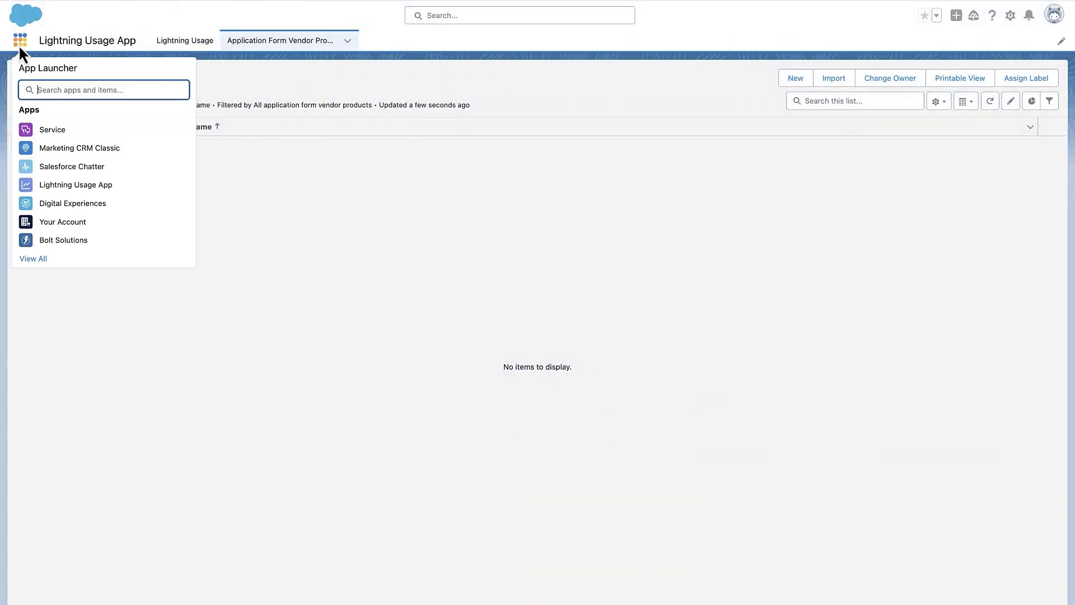
pyautogui.write('Omniscripts')
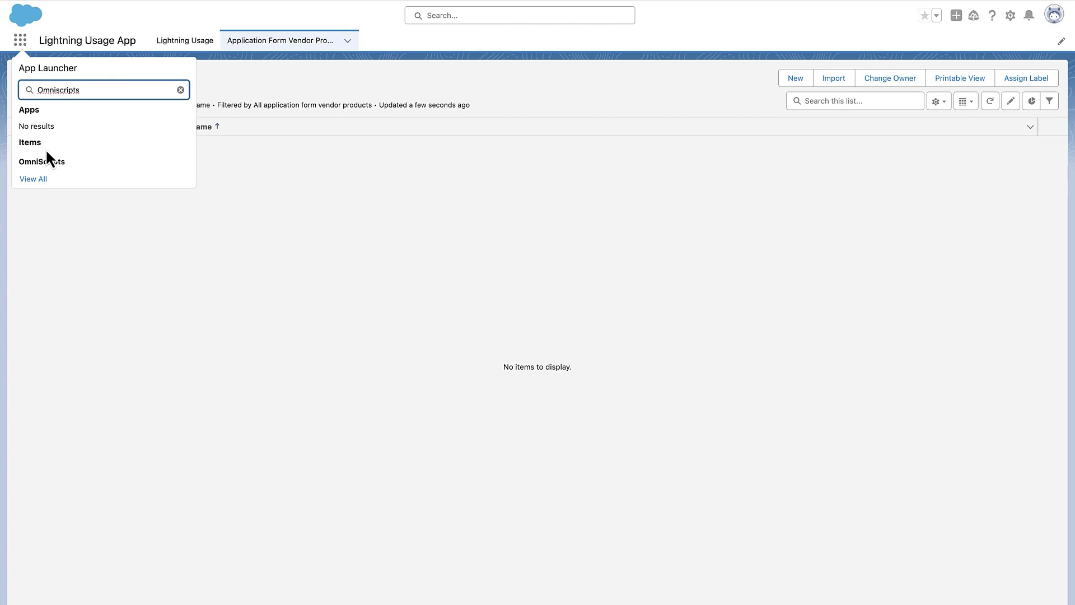
# Open Onboarding Sample Template (Version 1) from FSC/Onboarding and search the palette for 'Signature'.
pyautogui.click(46, 161)
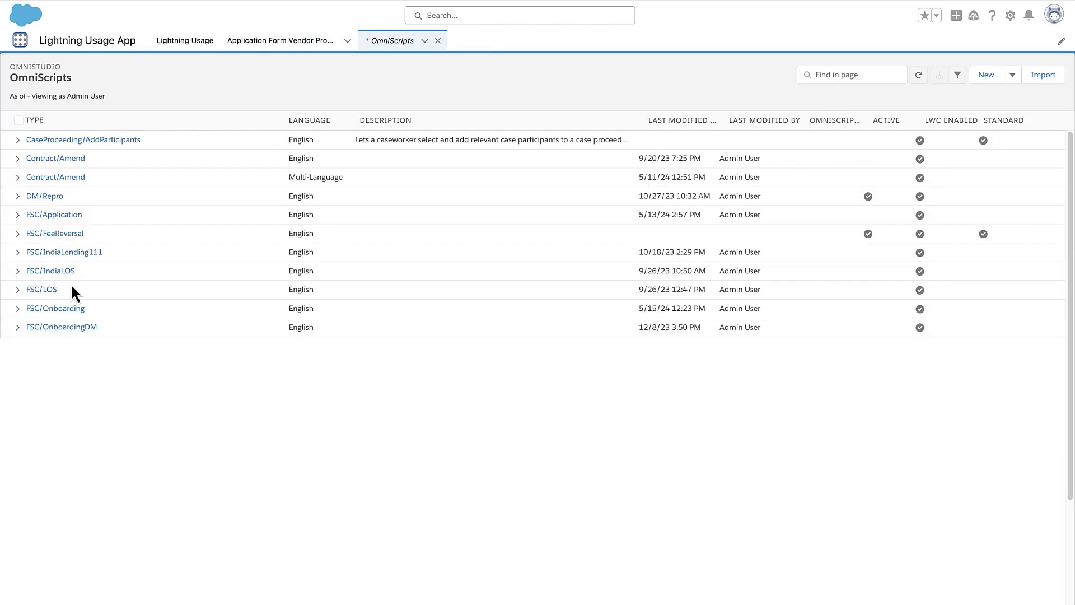
pyautogui.click(76, 308)
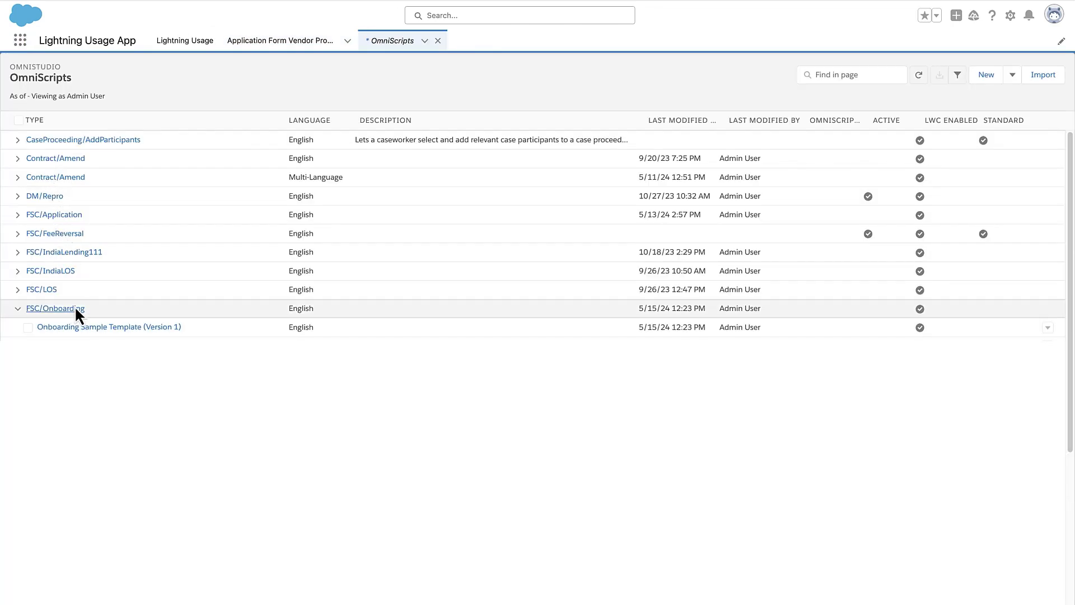
pyautogui.click(112, 327)
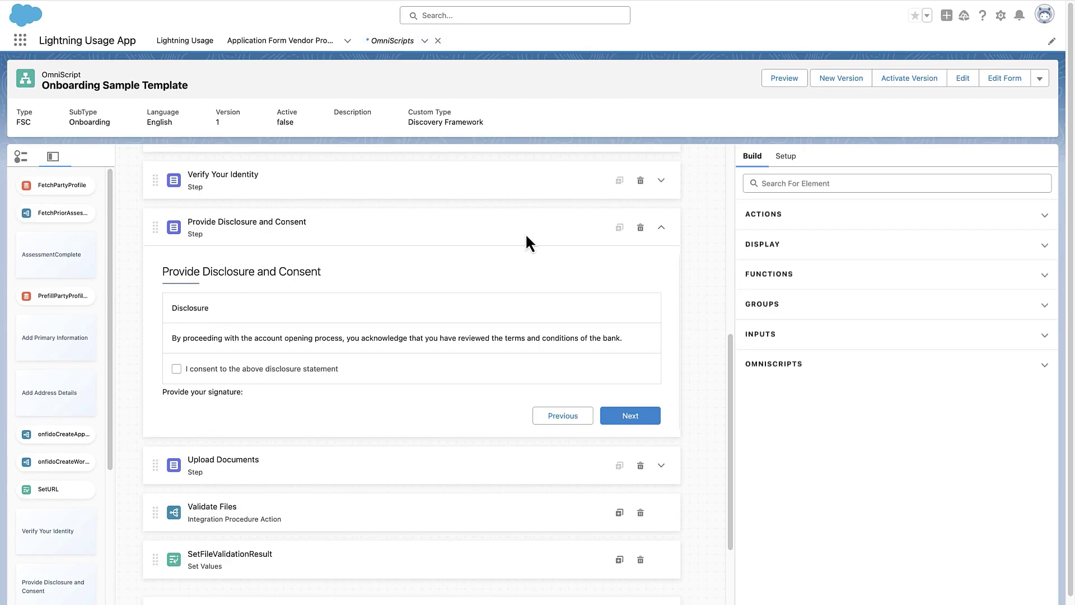
pyautogui.click(756, 183)
pyautogui.write('Signature')
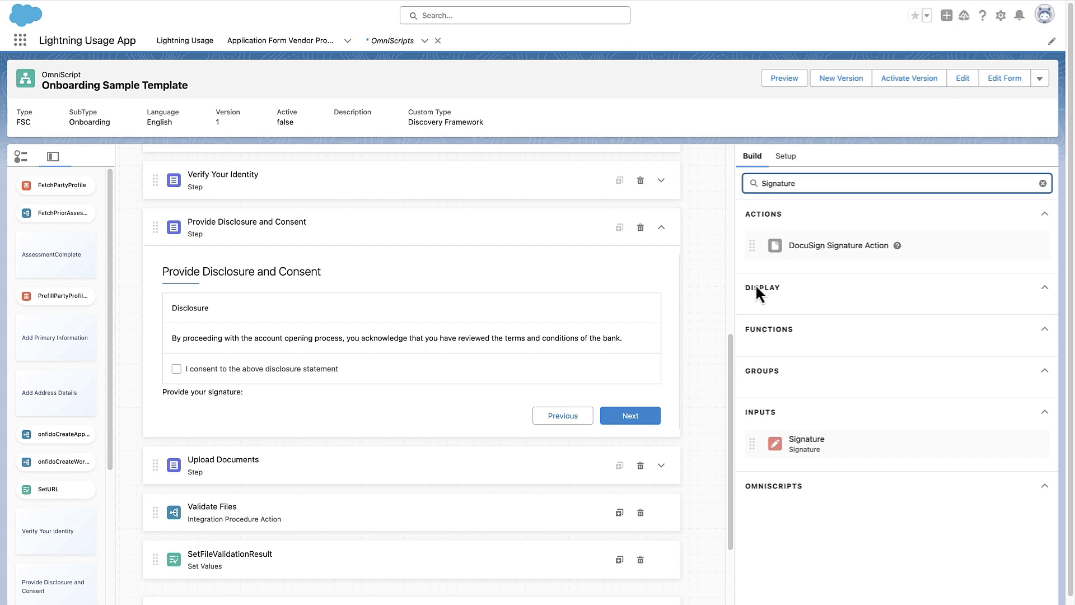
# Add a Signature input to the Provide Disclosure and Consent step.
pyautogui.click(754, 441)
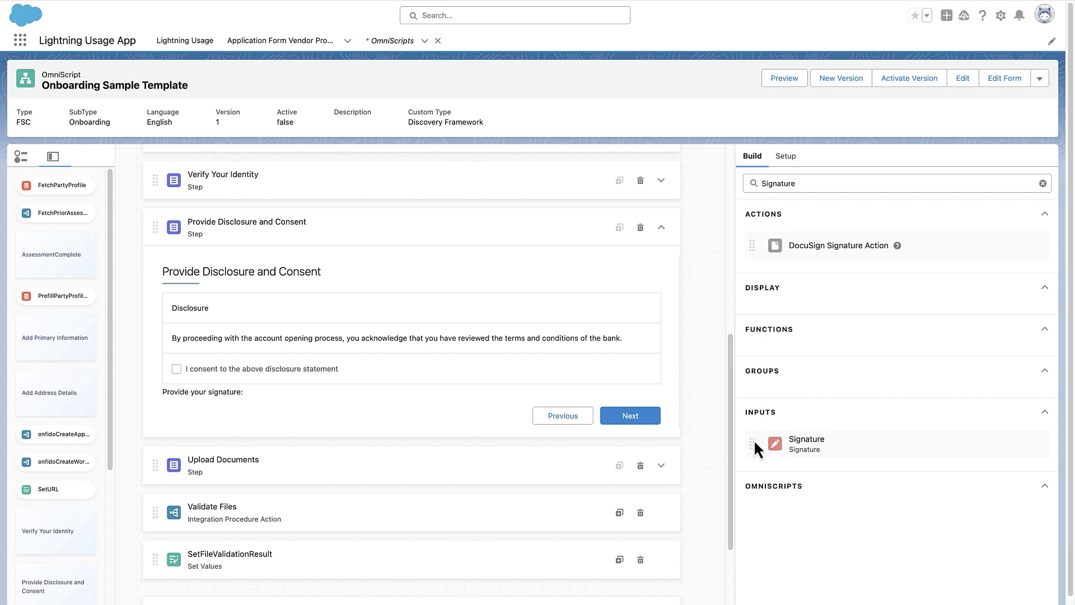
pyautogui.moveTo(754, 440); pyautogui.dragTo(248, 384)
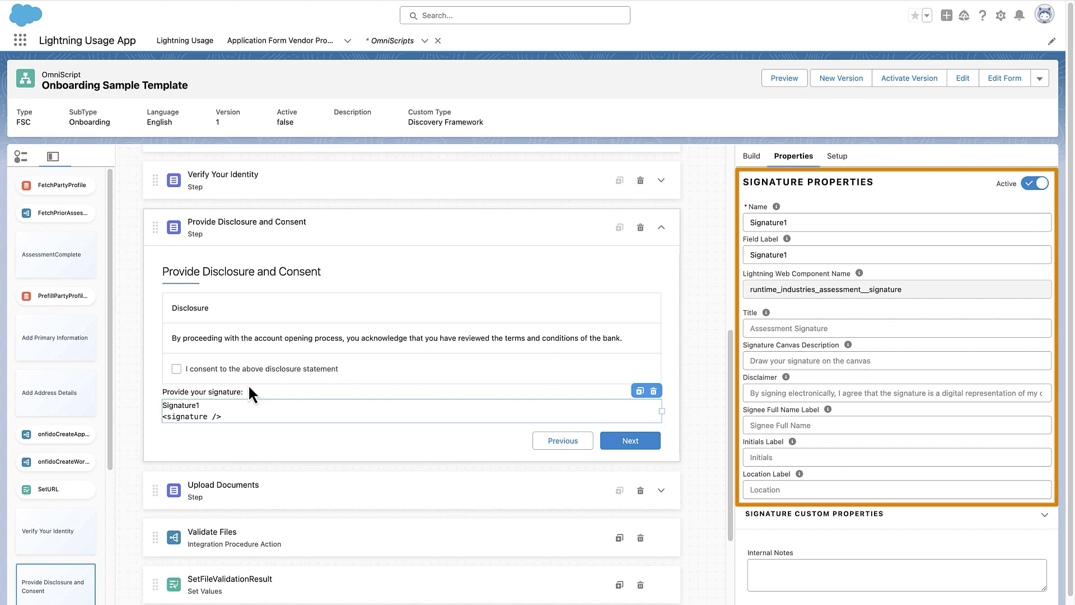
# Set the signature element's Name and Field Label to 'Sign Here' and preview the form.
pyautogui.doubleClick(827, 220)
pyautogui.write('Sign Here')
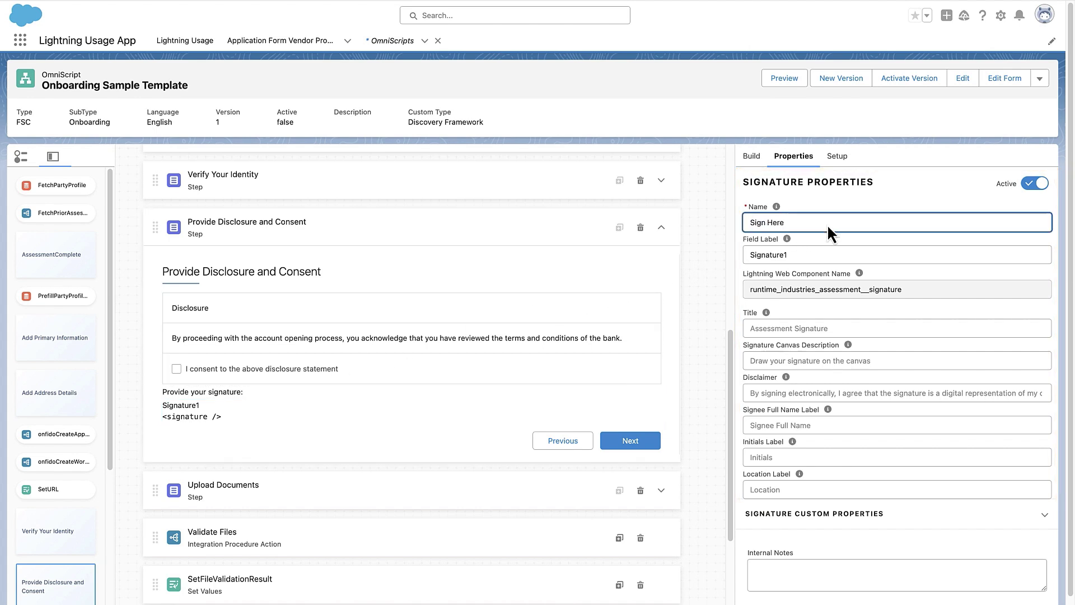
pyautogui.doubleClick(824, 253)
pyautogui.write('Sign Here')
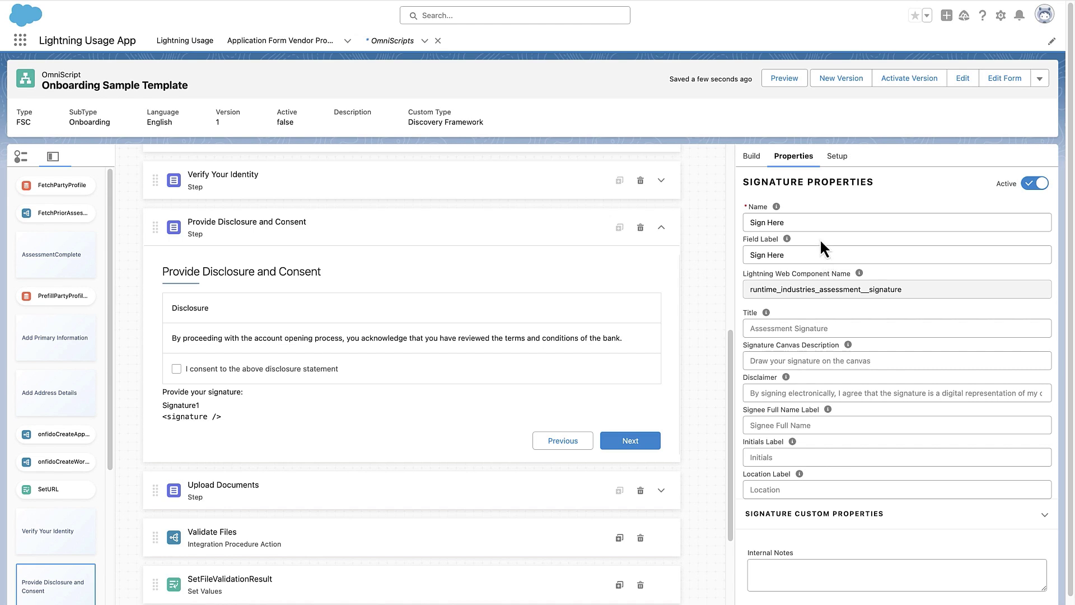
pyautogui.click(785, 78)
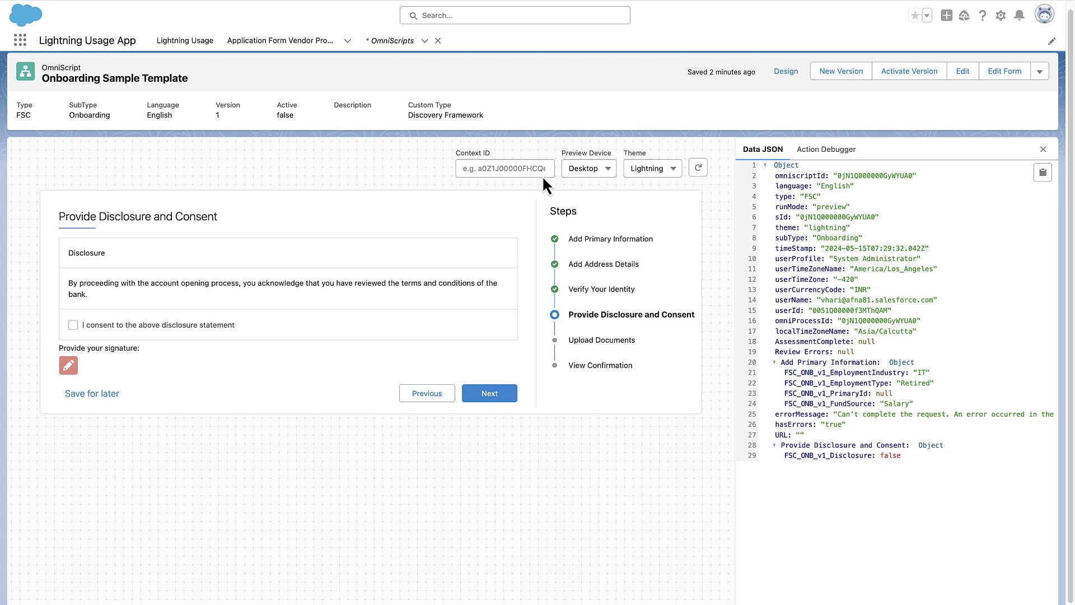
# Draw a signature by hand in the capture dialog and accept the electronic-signing consent.
pyautogui.click(68, 365)
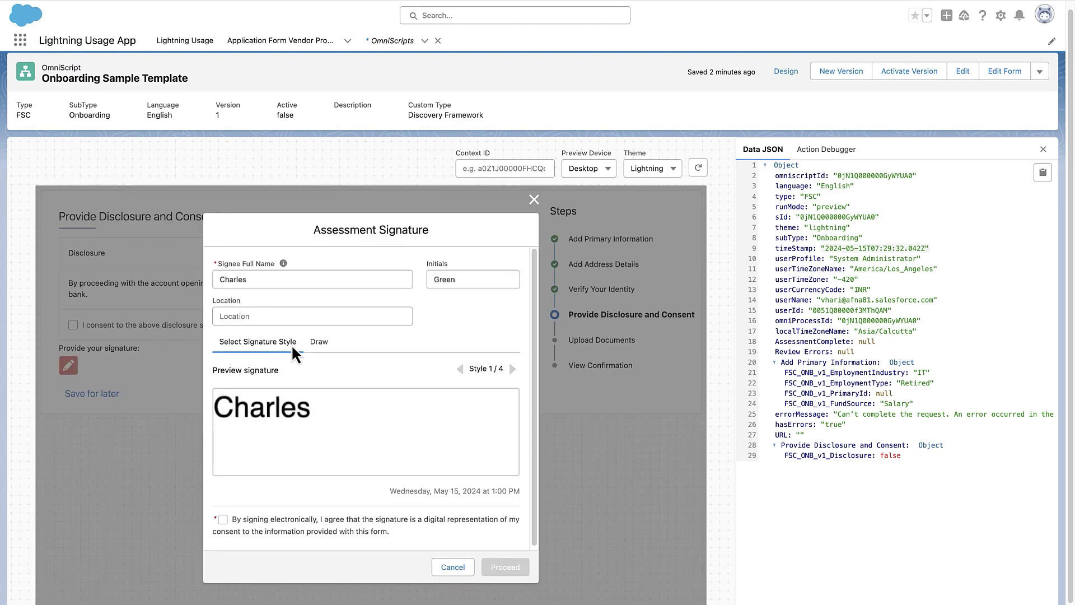
pyautogui.click(318, 342)
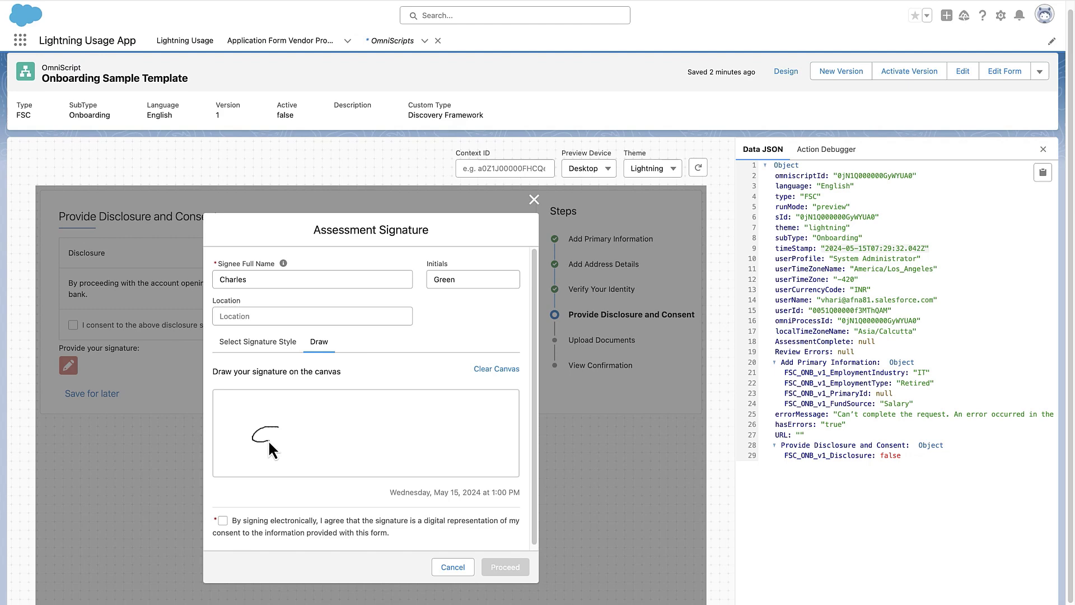
pyautogui.moveTo(319, 431); pyautogui.dragTo(369, 427)
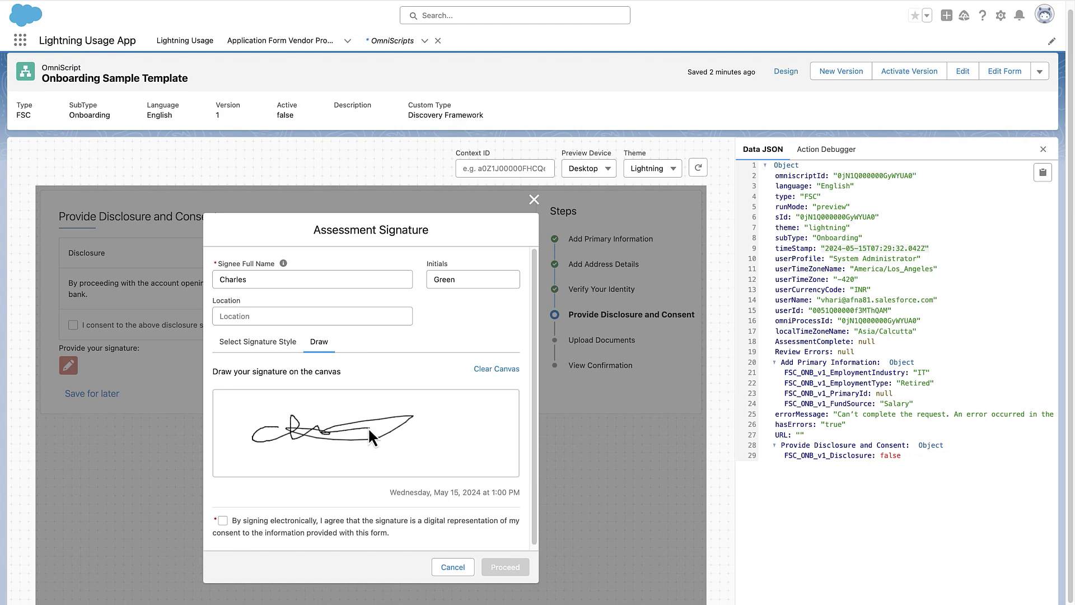
pyautogui.click(223, 521)
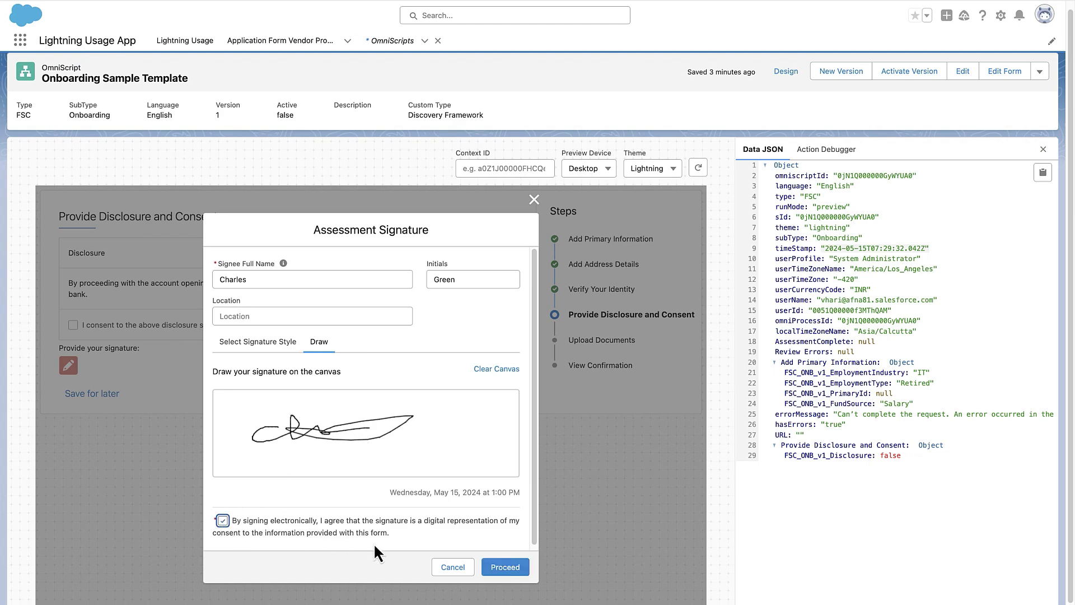
# Submit the drawn signature with Proceed and watch the closing onboarding-form animation.
pyautogui.click(505, 563)
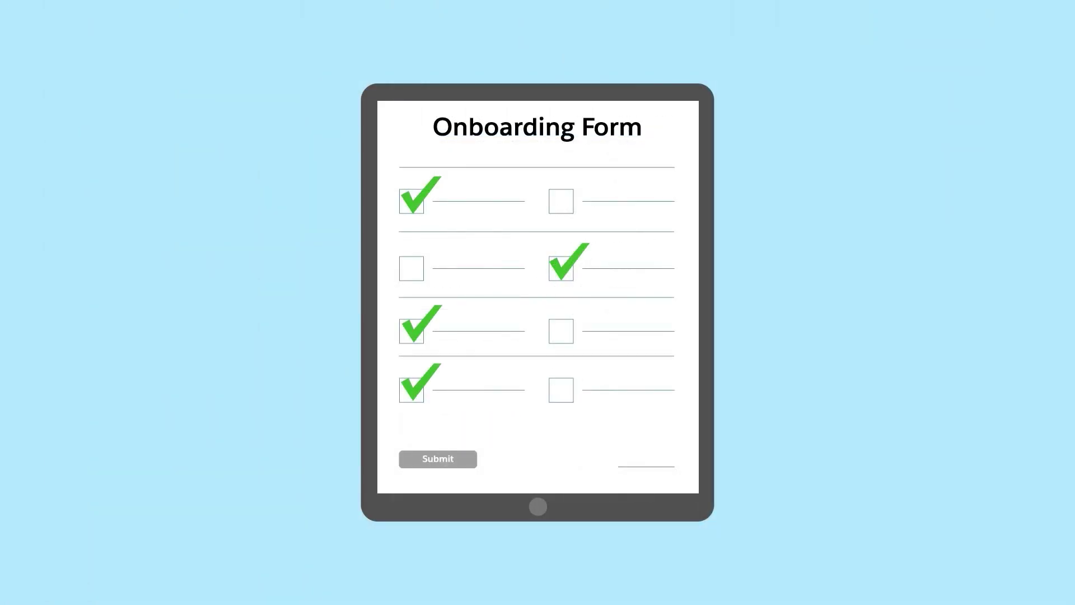